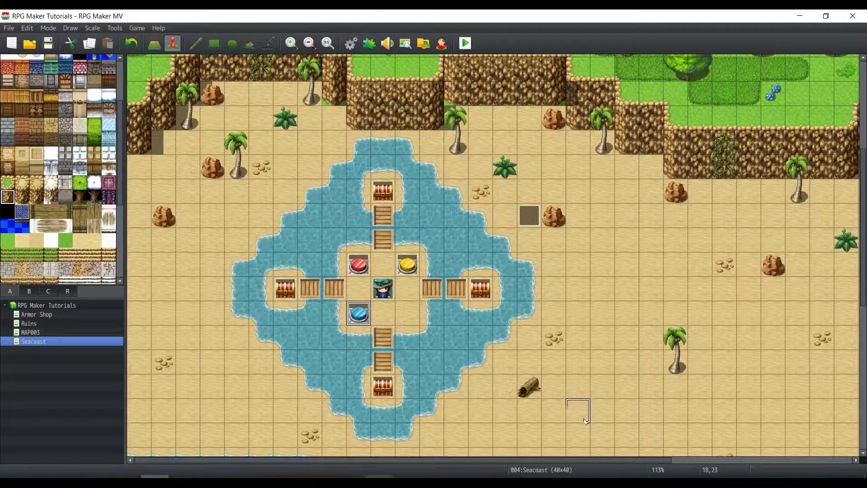
Inspect the upper bridge event's settings and the switch list behind its condition
click(586, 421)
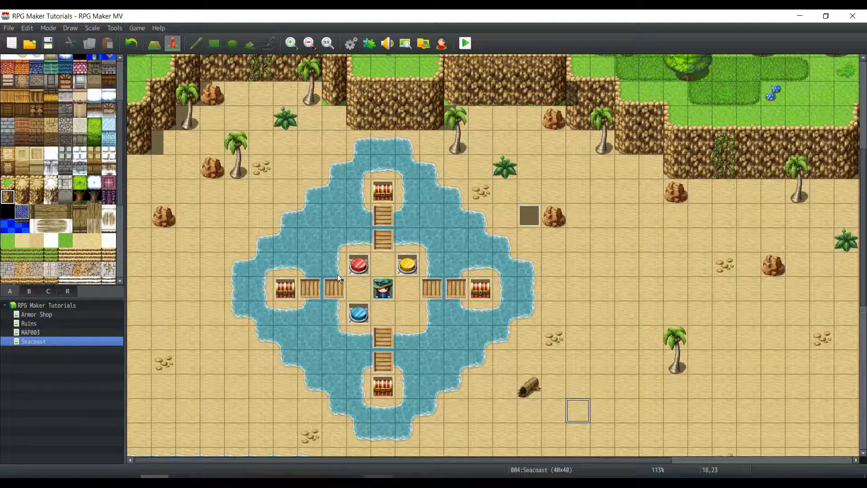
click(391, 235)
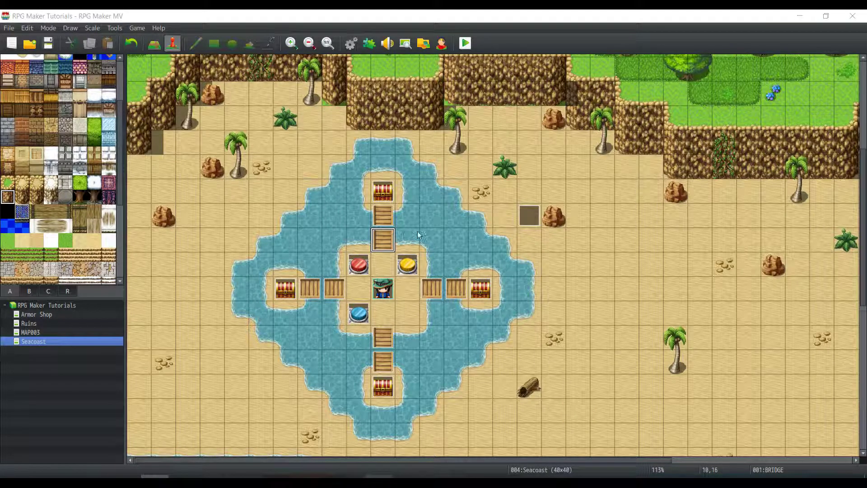
key(Return)
click(554, 399)
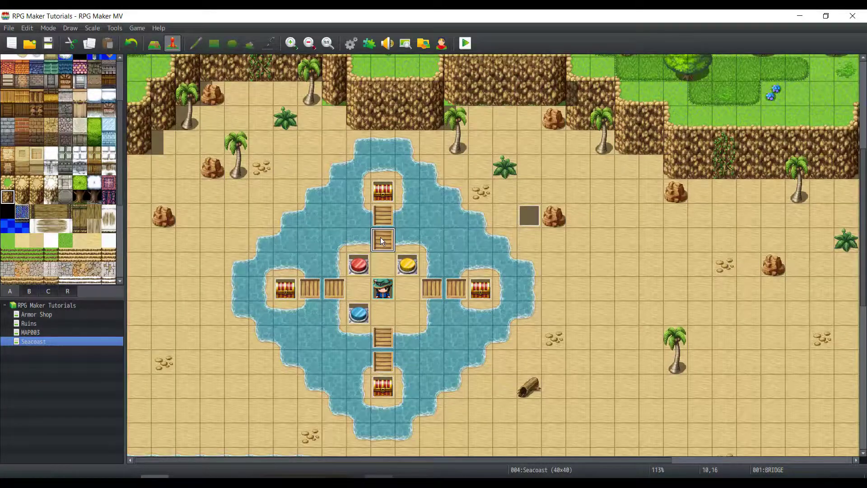
key(Return)
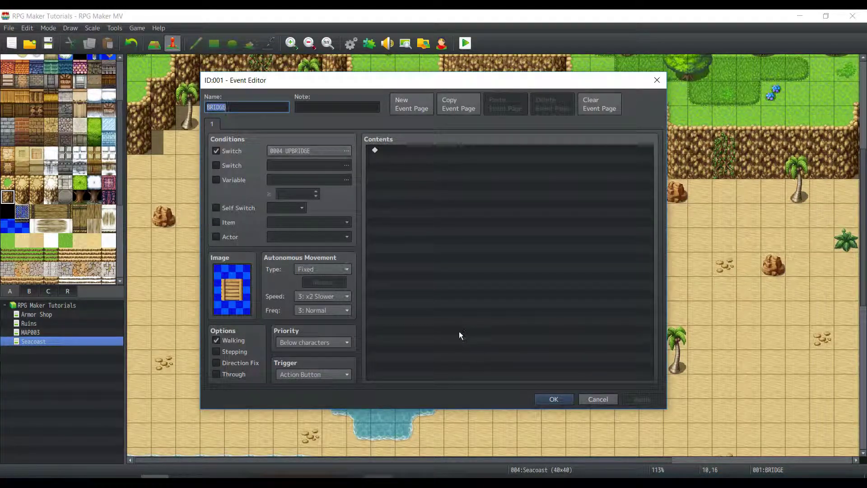
click(298, 154)
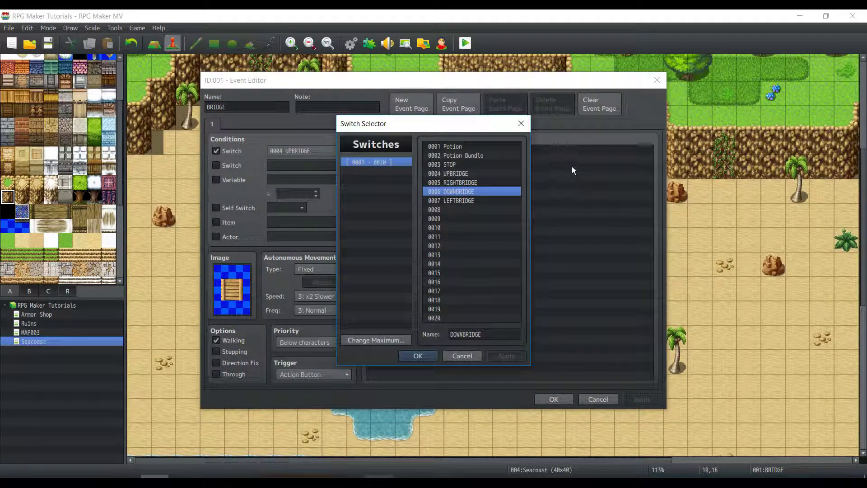
click(522, 125)
click(552, 397)
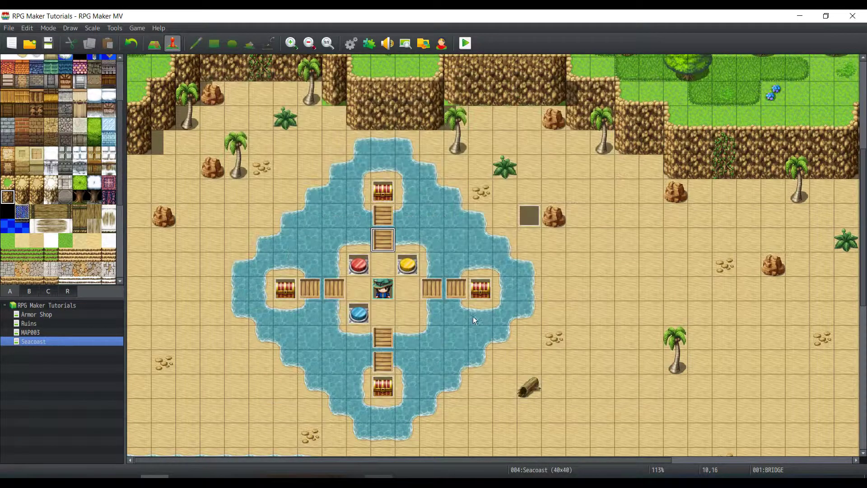
Inspect the settings of the outer and inner right bridge events
double_click(444, 288)
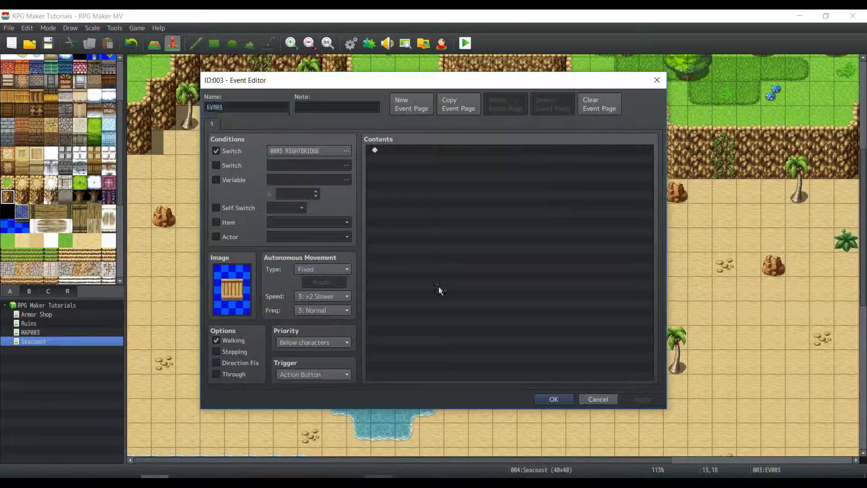
click(552, 399)
click(440, 295)
double_click(430, 296)
click(556, 398)
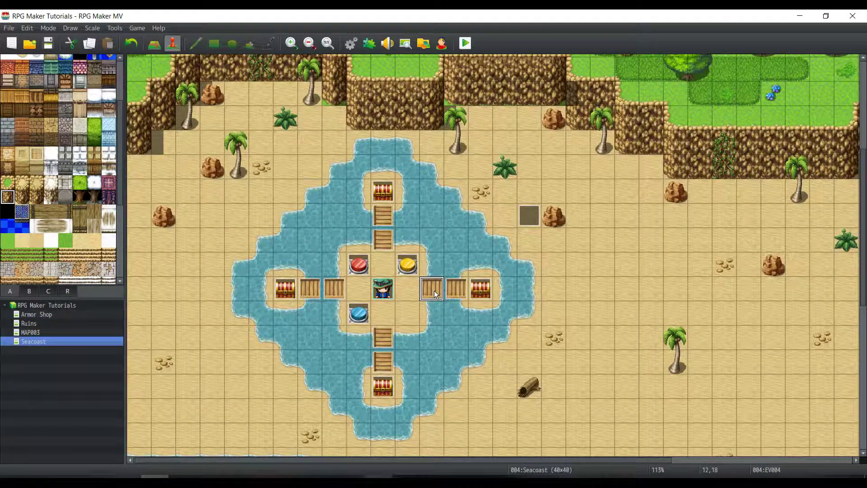
click(442, 297)
click(380, 477)
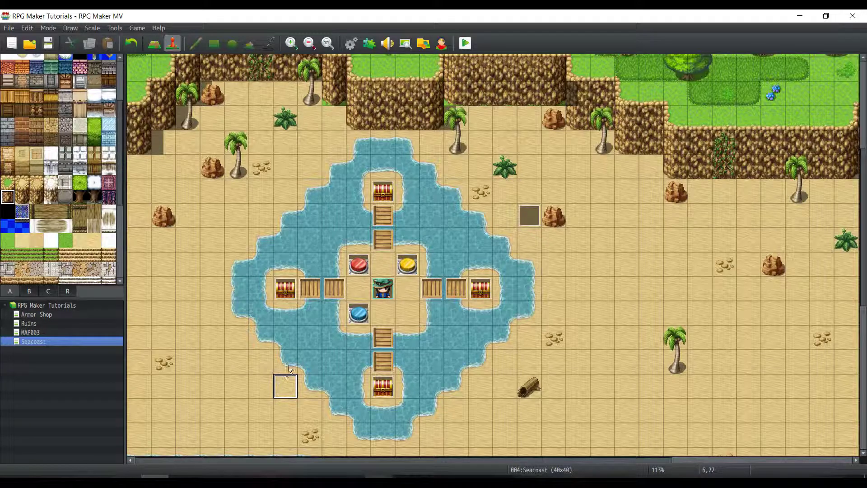
Review the red switch's RNG random-value command, with range minimum 1, without changing it
click(360, 265)
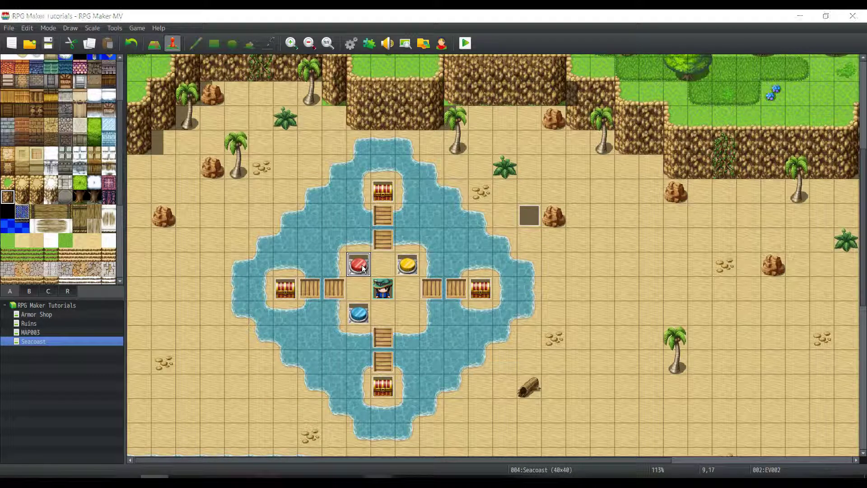
key(Return)
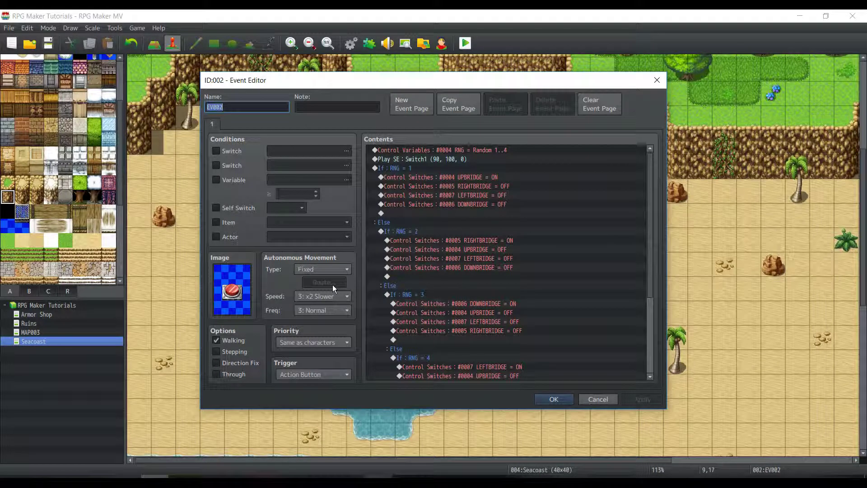
double_click(453, 150)
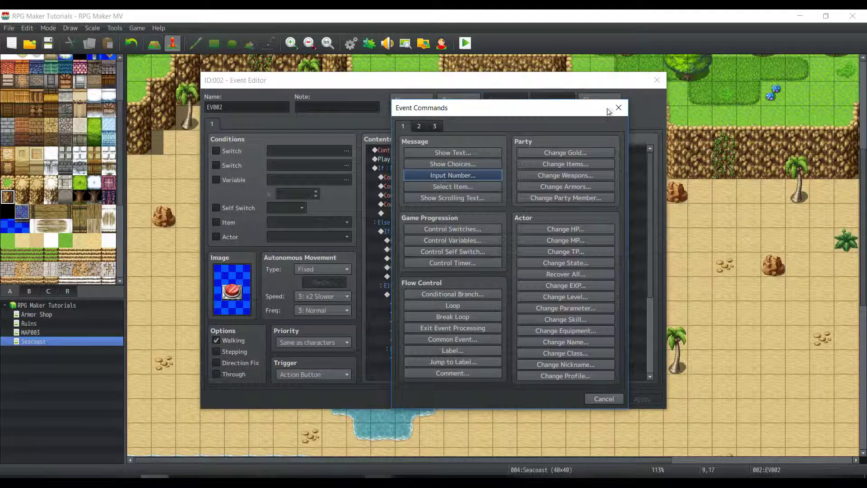
click(610, 106)
key(Return)
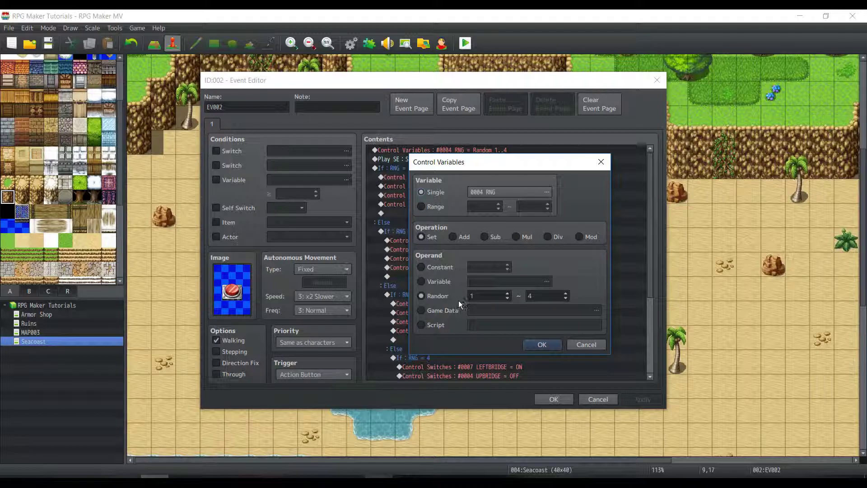
click(486, 296)
key(Tab)
click(600, 162)
Review the red switch's sound effect and RNG branches turning UPBRIDGE and RIGHTBRIDGE on
drag(392, 84, 378, 61)
click(392, 148)
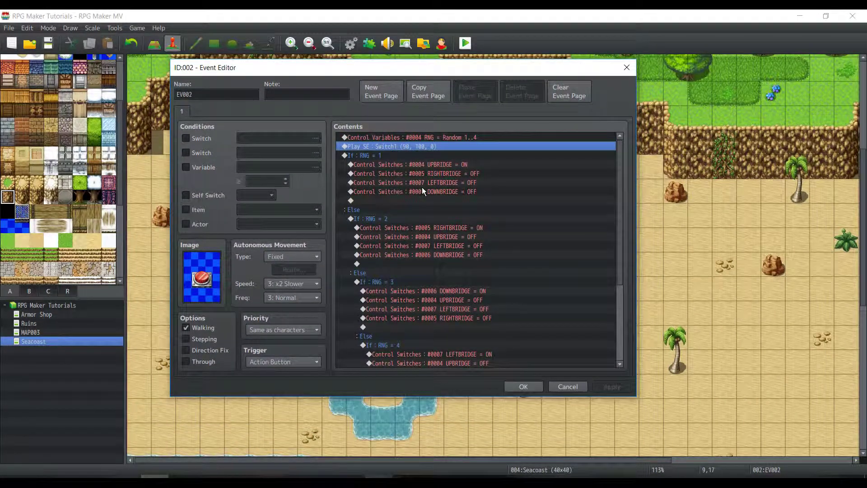
click(408, 159)
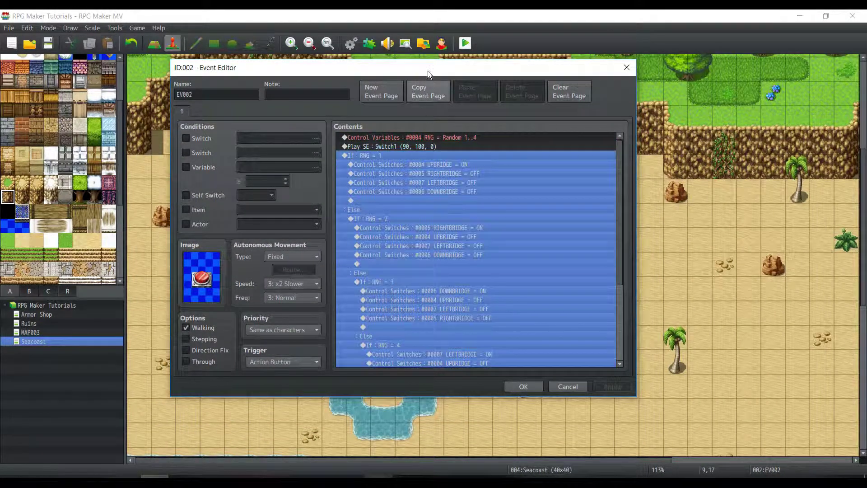
click(422, 163)
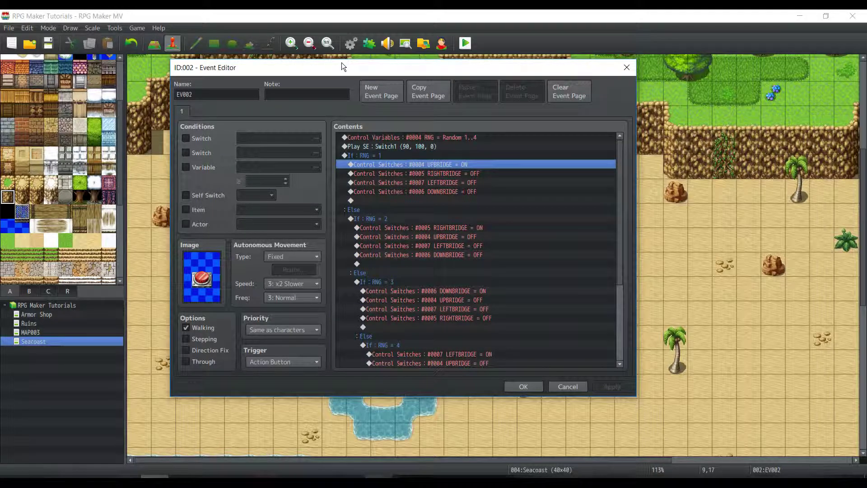
drag(340, 64, 761, 110)
drag(680, 116, 616, 85)
click(746, 237)
click(753, 247)
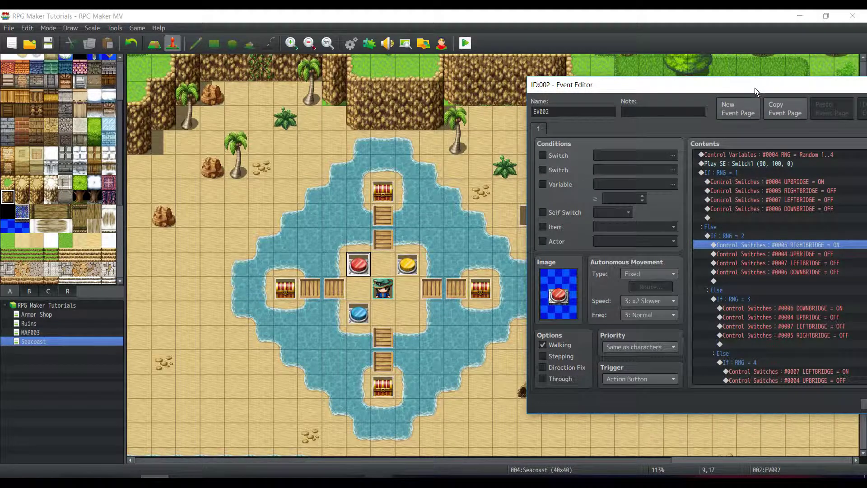
Step through the red switch's RNG = 1 commands, including RIGHTBRIDGE = OFF
drag(756, 88, 655, 77)
click(673, 175)
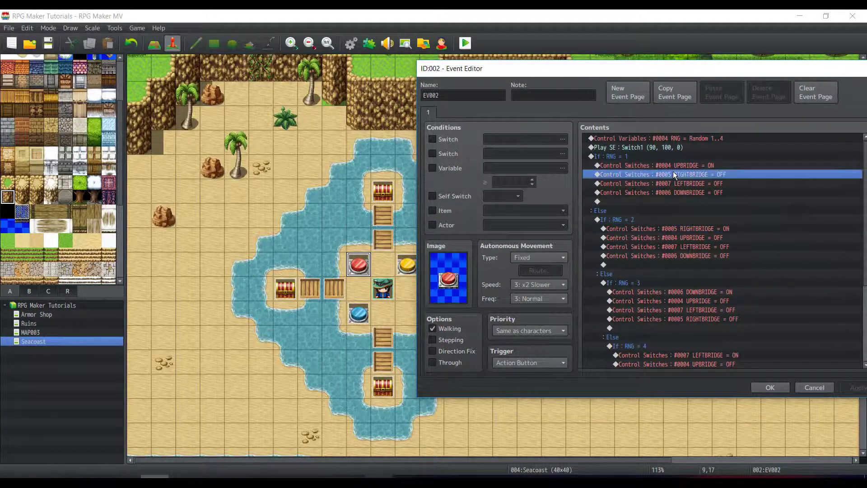
drag(576, 70, 619, 71)
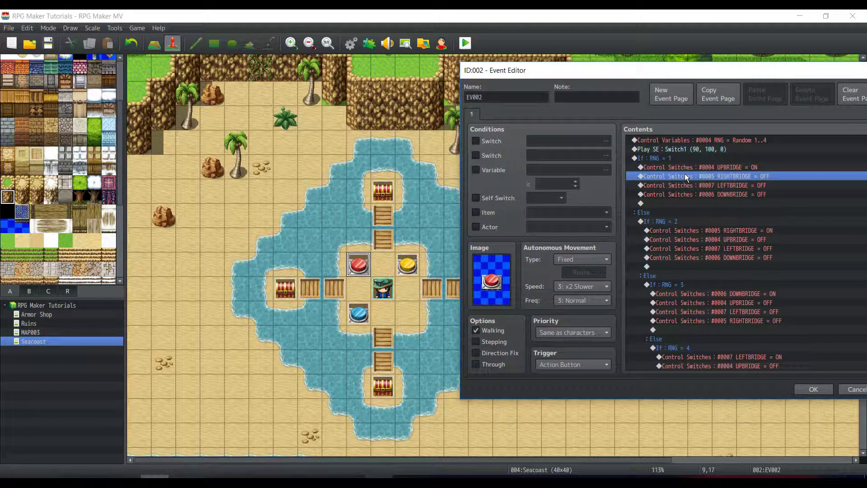
key(Up)
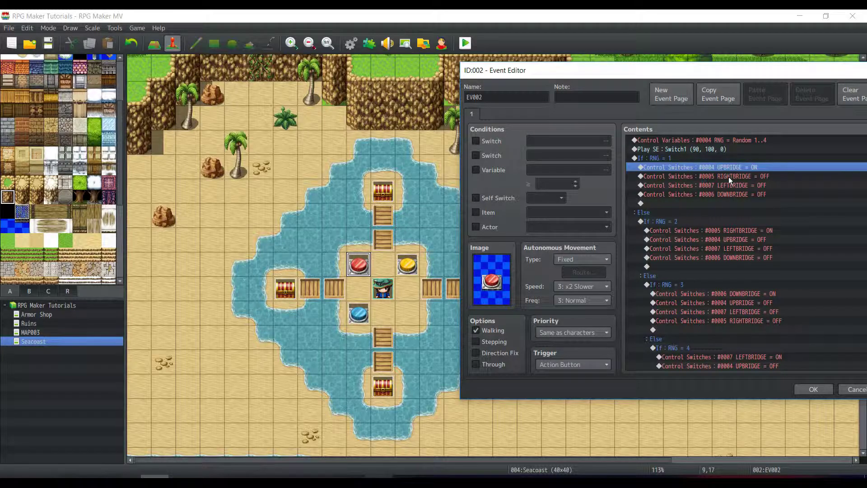
key(Down)
key(Down)
key(Down)
scroll(760, 199, down, 4)
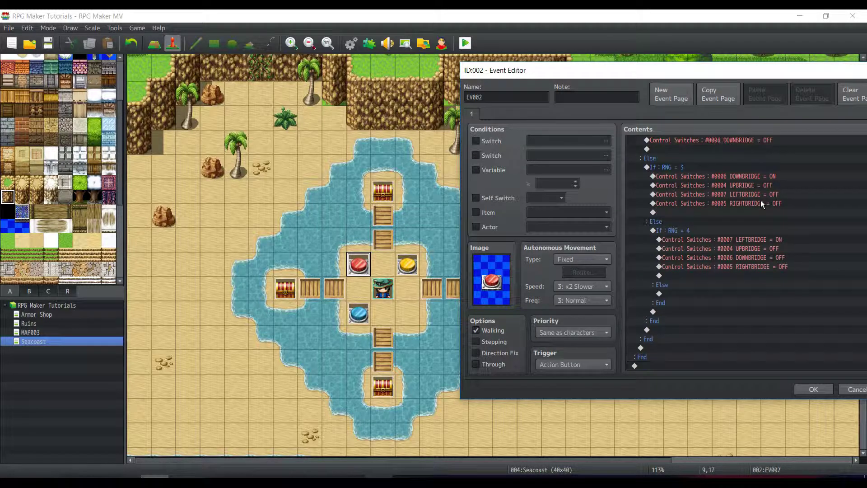
scroll(763, 201, up, 2)
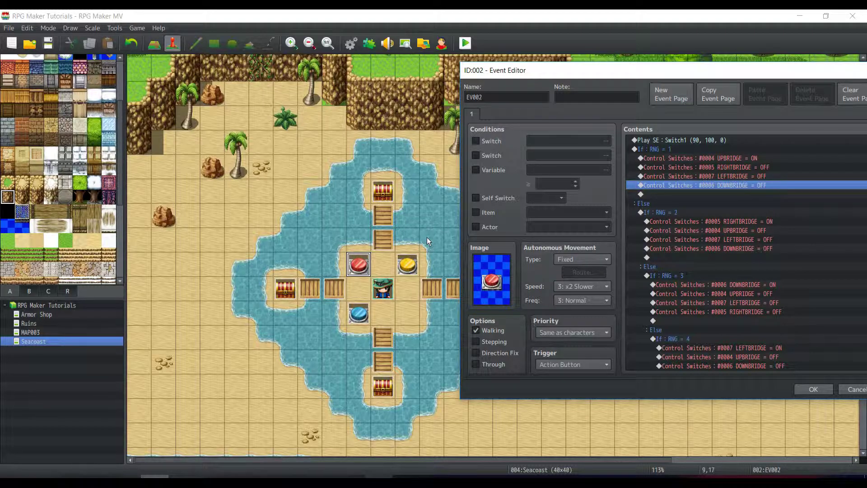
click(800, 389)
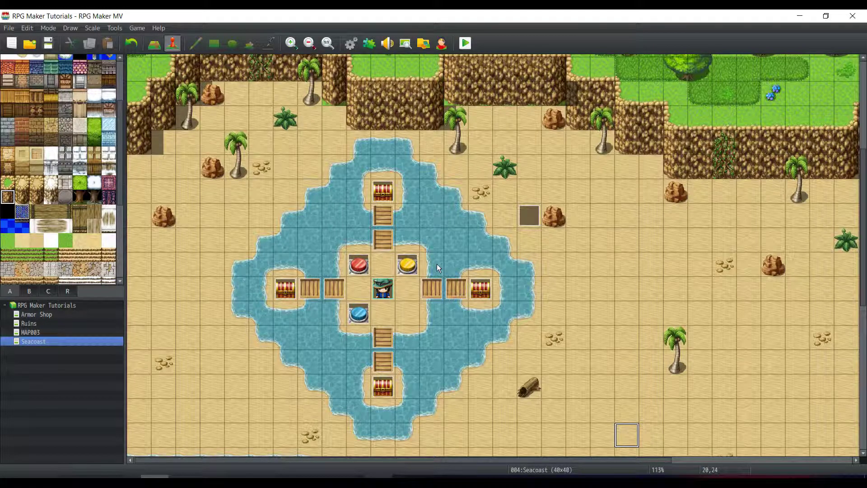
Briefly view the yellow switch event's command list
double_click(415, 264)
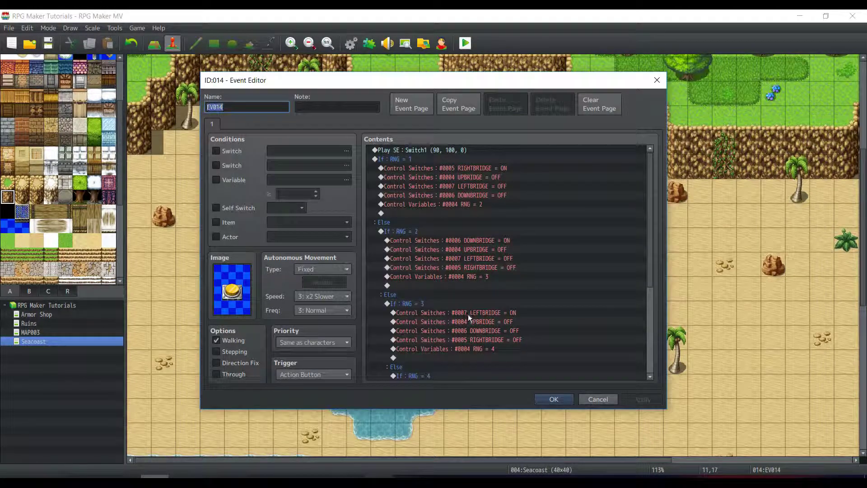
scroll(544, 342, down, 1)
scroll(545, 341, up, 1)
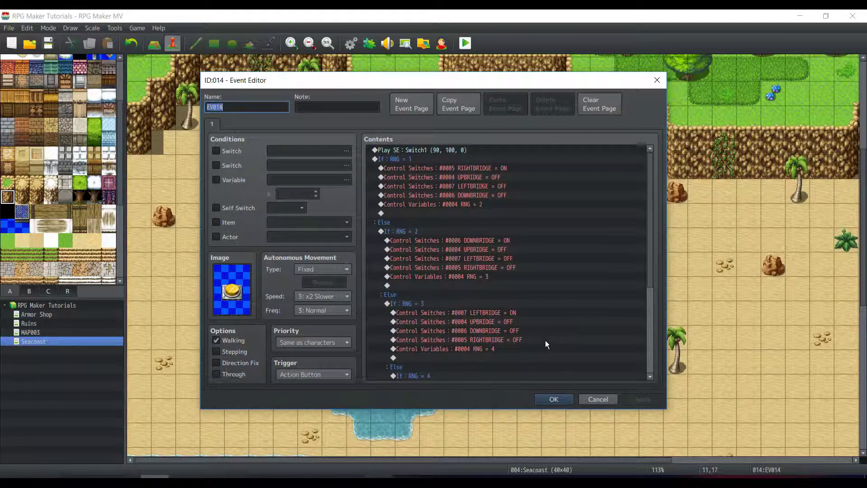
click(551, 397)
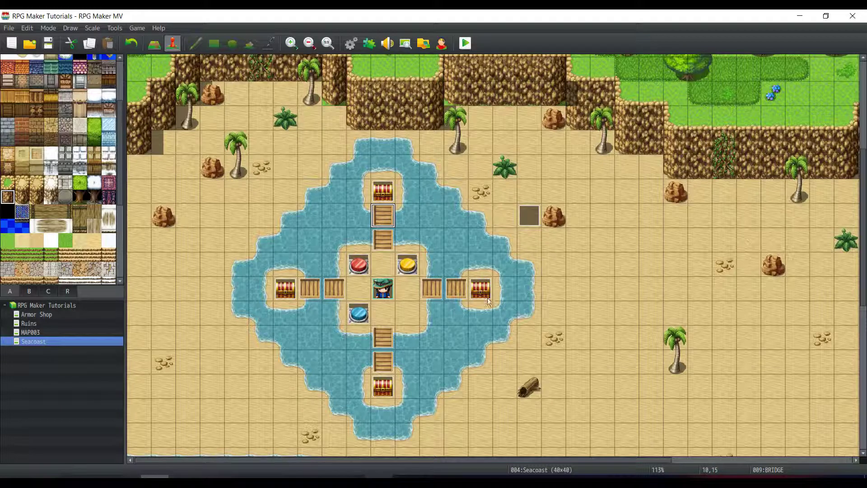
Inspect the dark tile event beside the rock and its RNG = 1 starting command
click(530, 215)
key(Return)
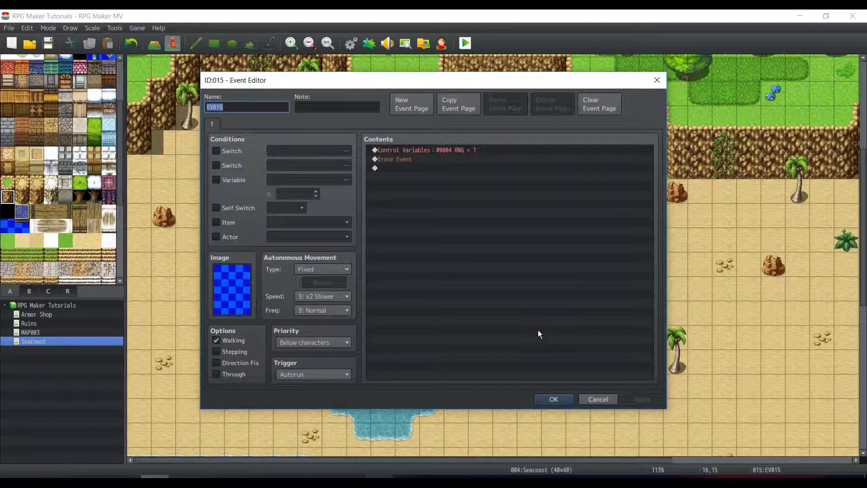
click(395, 151)
drag(404, 88, 475, 85)
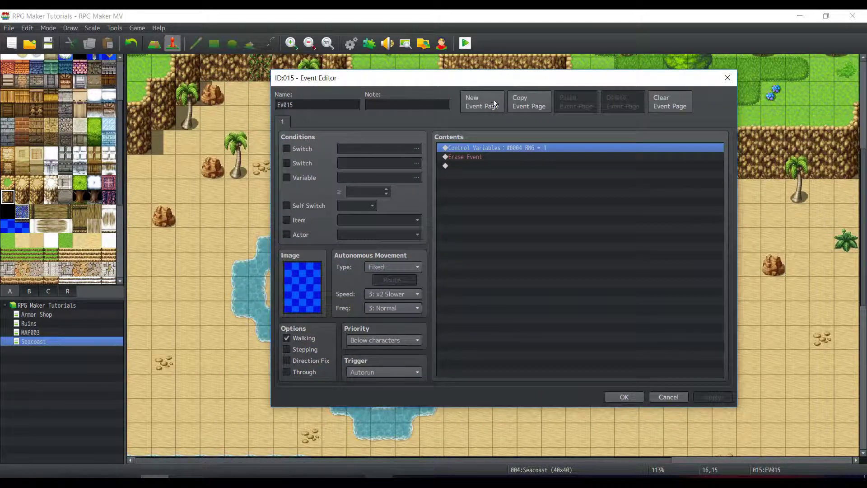
click(634, 397)
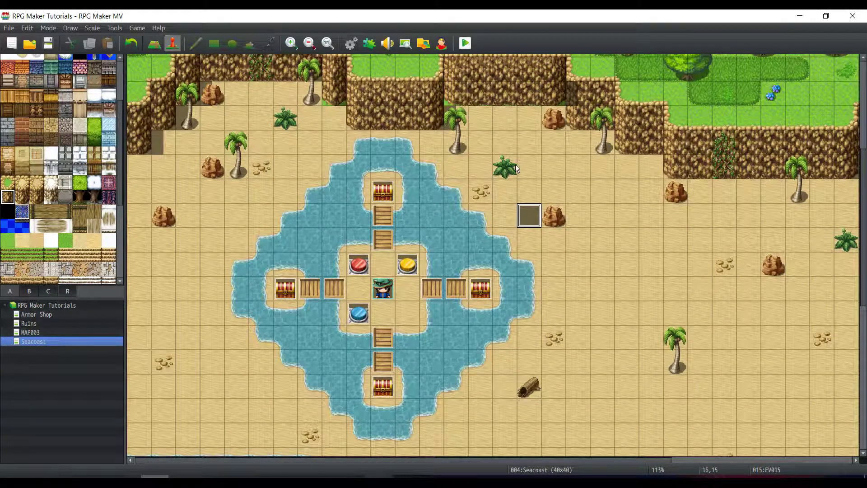
Review the yellow switch's If : RNG = 1 block and its RIGHTBRIDGE = ON command
double_click(408, 267)
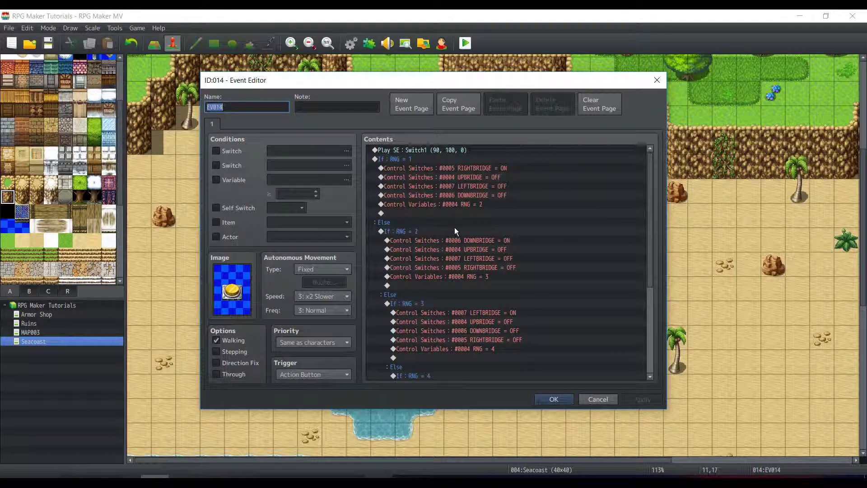
click(428, 160)
drag(377, 80, 622, 118)
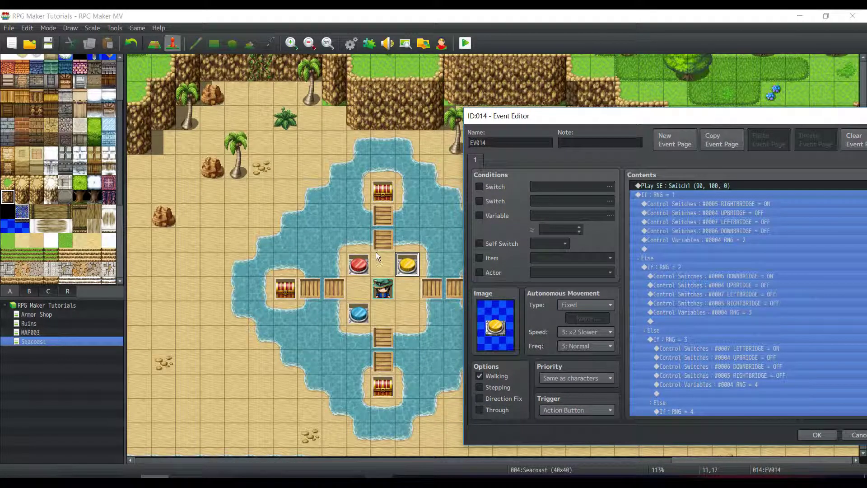
click(379, 220)
drag(578, 112, 238, 173)
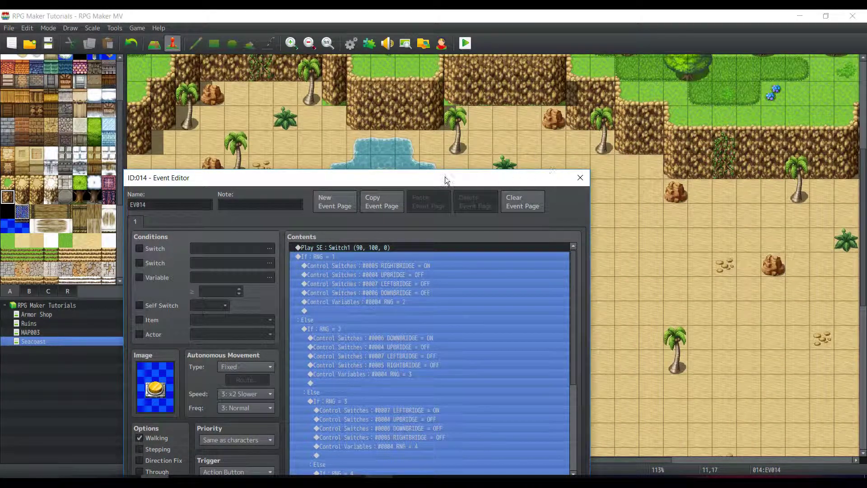
drag(405, 181, 597, 50)
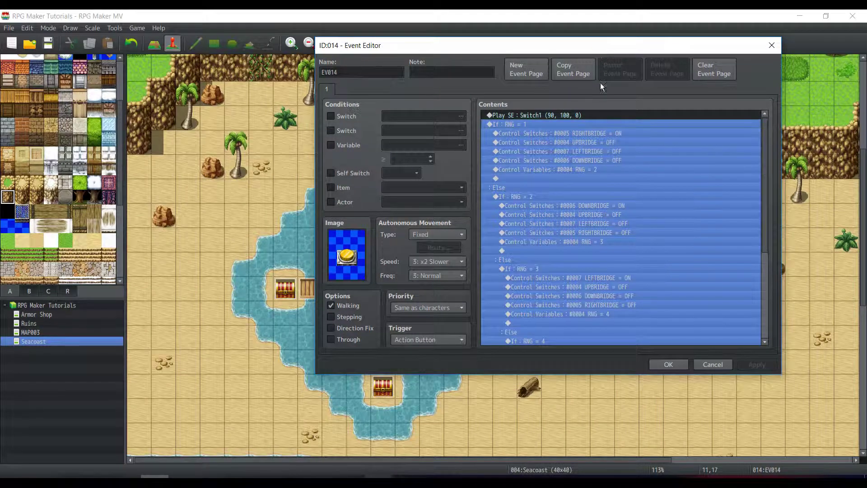
click(533, 134)
click(519, 125)
Step through the yellow switch's RNG = 1 commands from UPBRIDGE = OFF to the RNG = 2 branch
drag(526, 51, 696, 99)
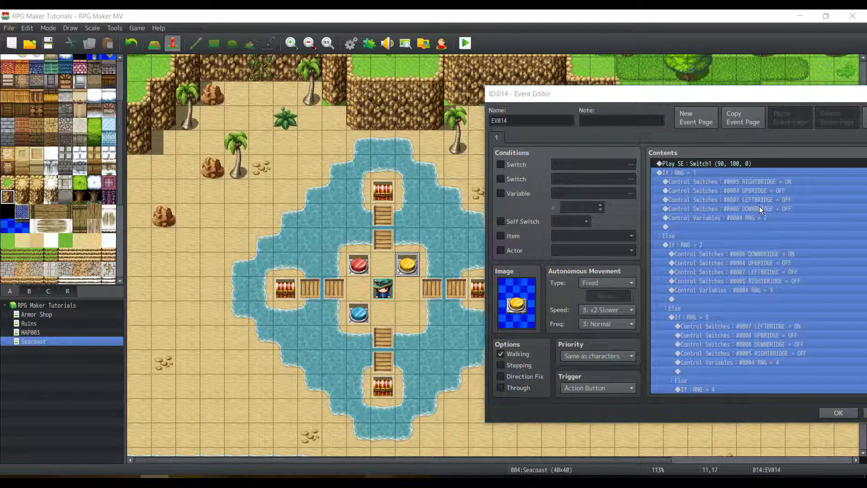
click(758, 192)
key(Down)
key(Down)
key(Down)
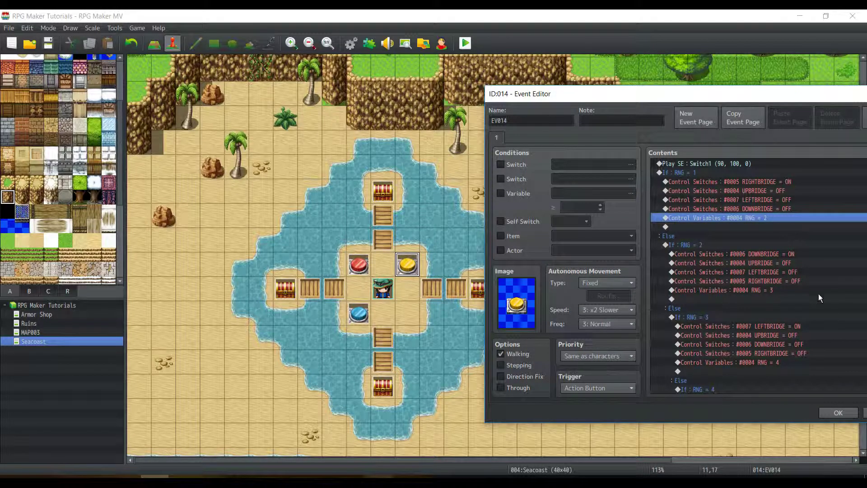
click(683, 245)
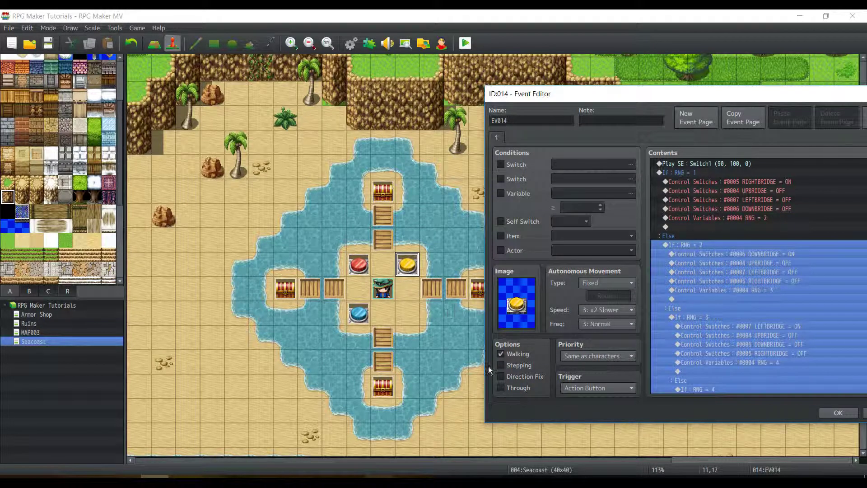
scroll(731, 256, down, 4)
scroll(833, 291, up, 1)
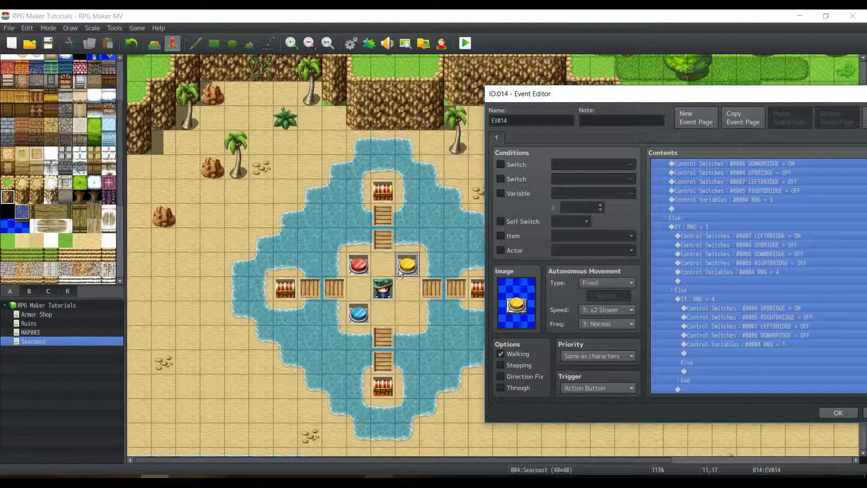
scroll(479, 291, up, 1)
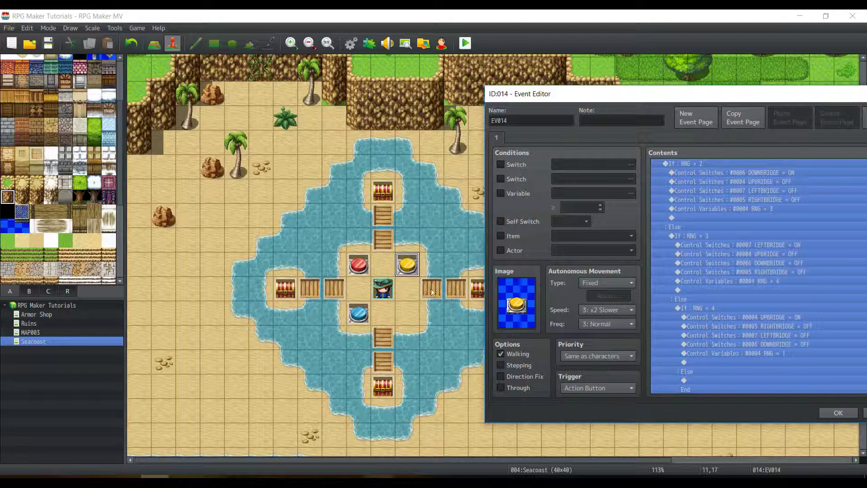
click(829, 411)
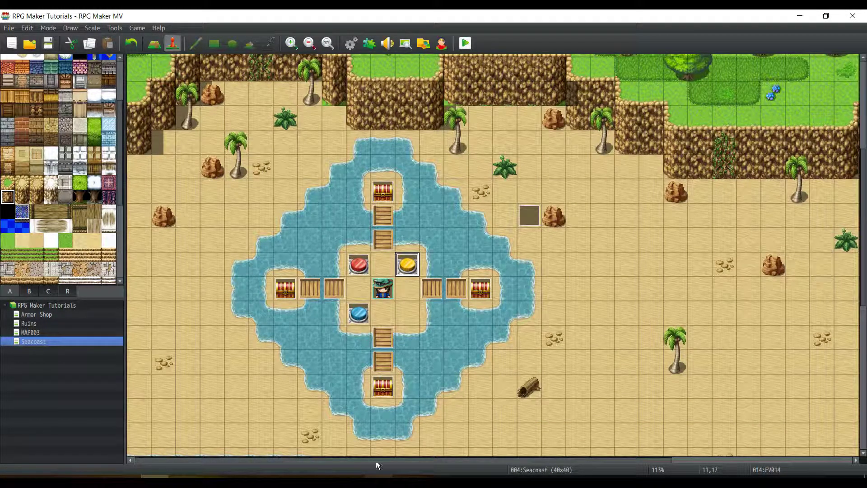
Open the blue button event EV016 and inspect its Input Number and If : RNG = 1 block
key(alt+Tab)
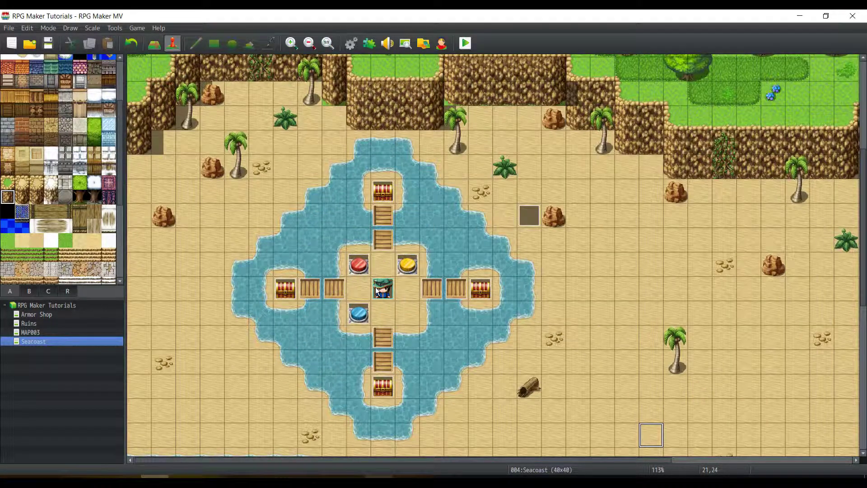
double_click(358, 313)
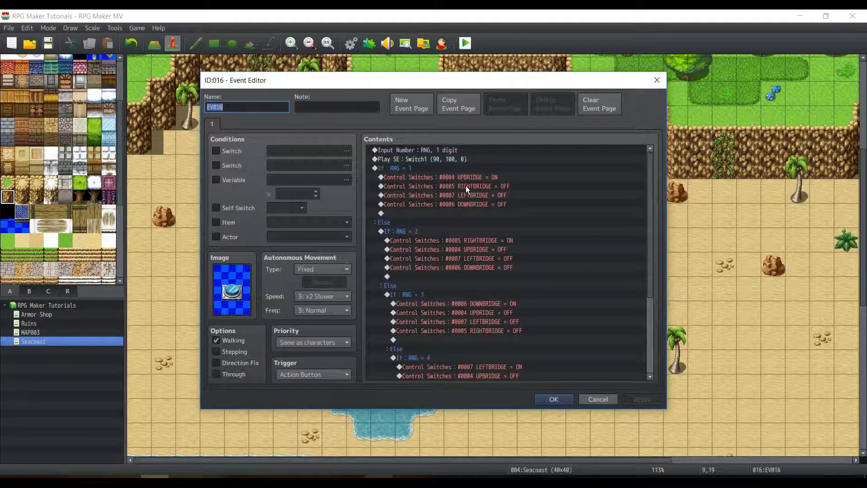
click(447, 150)
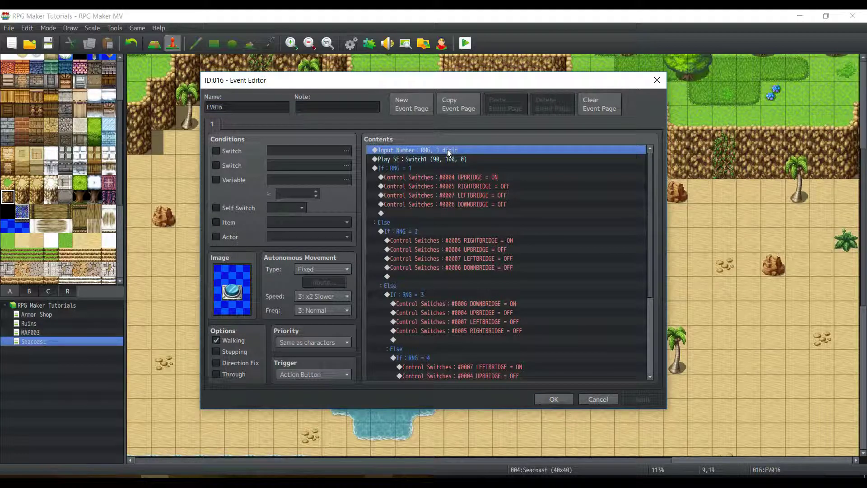
key(Insert)
click(618, 108)
click(462, 168)
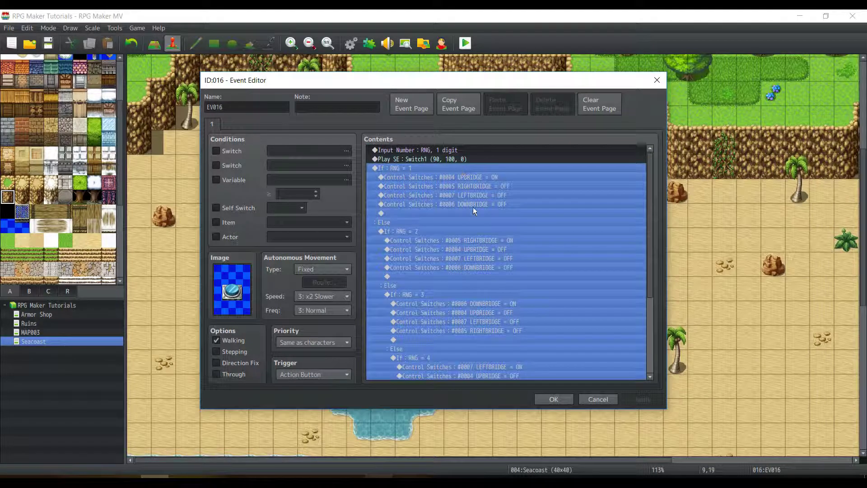
scroll(520, 238, down, 2)
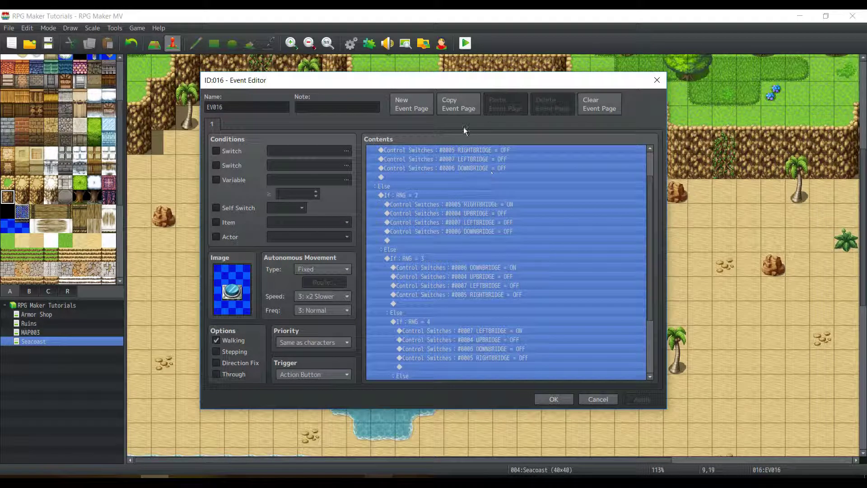
drag(452, 84, 453, 55)
scroll(443, 165, up, 2)
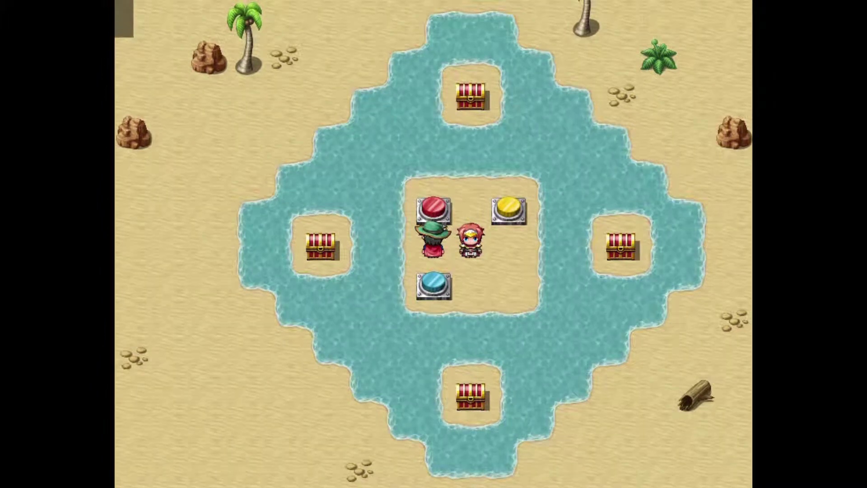
Trigger the button to swing the bridge south, cross it, and open the south chest
key(Right)
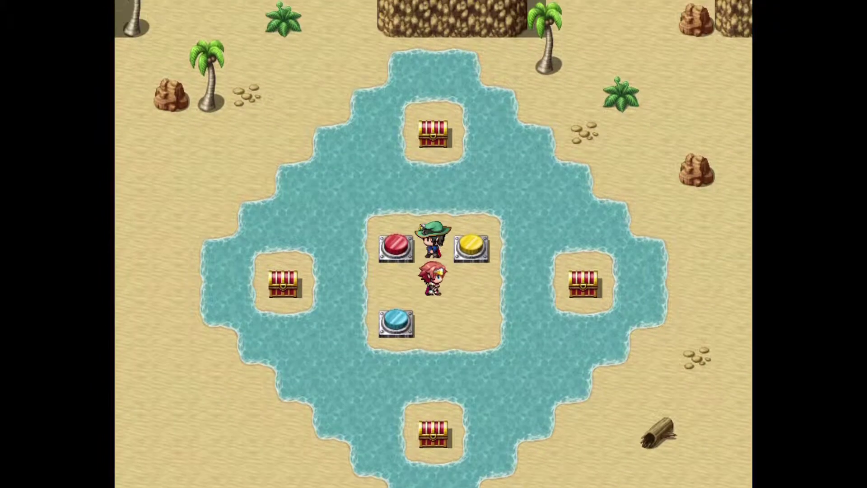
key(Down)
key(Up)
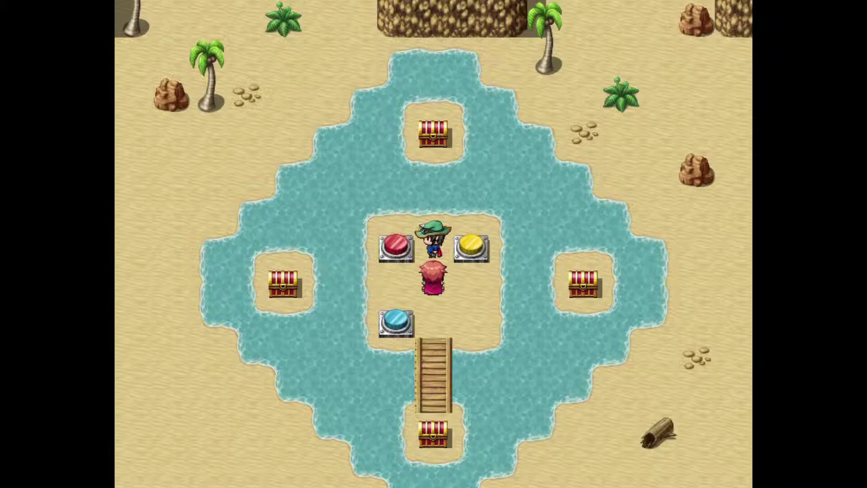
key(Down)
key(Up)
key(Down)
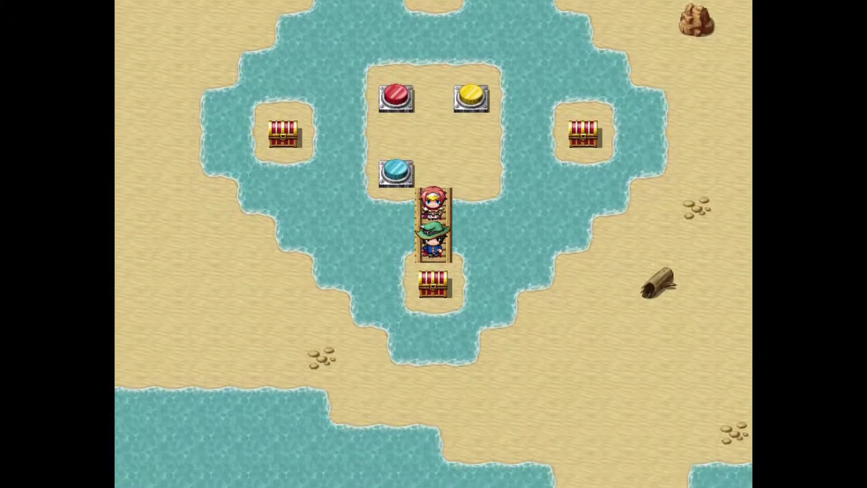
key(Return)
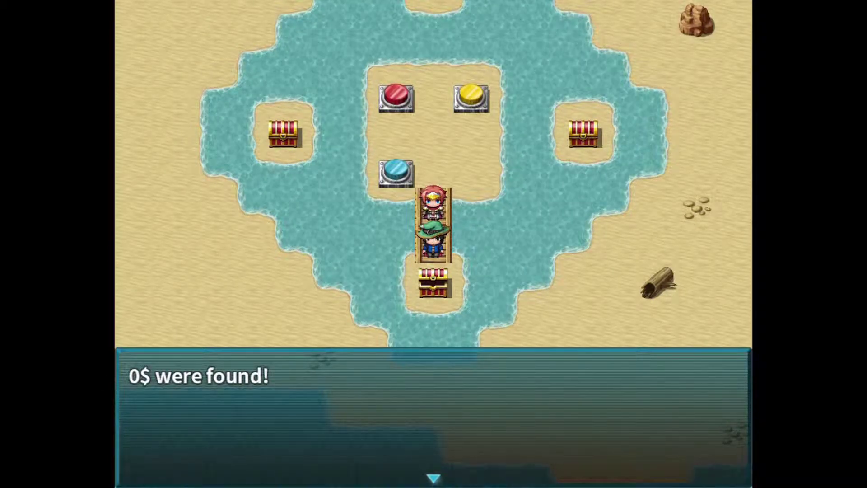
Walk back north and press the yellow button to cycle the bridge west
key(Return)
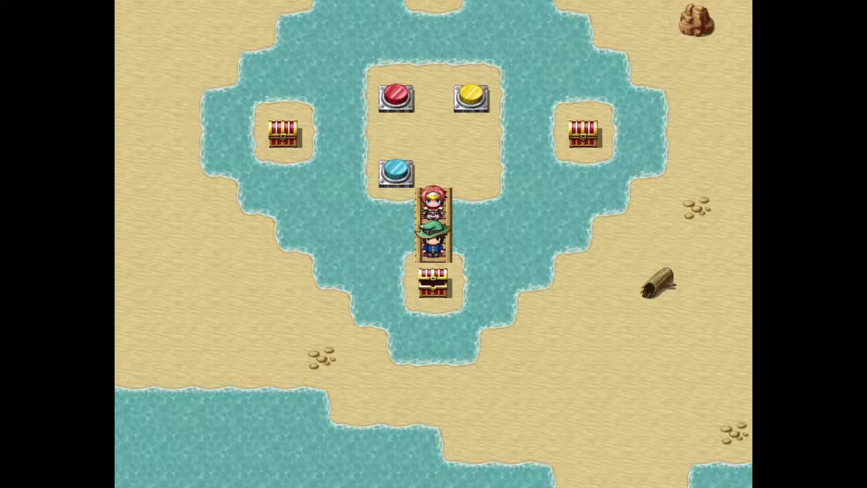
key(Up)
key(Right)
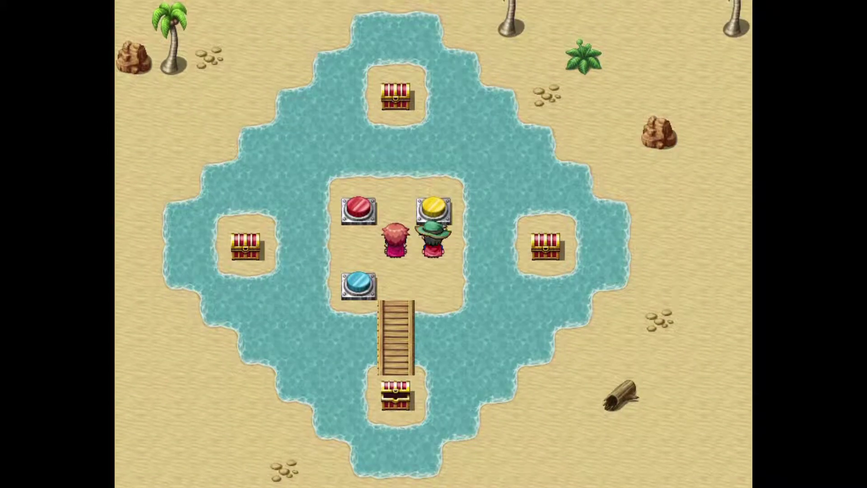
key(Up)
key(Return)
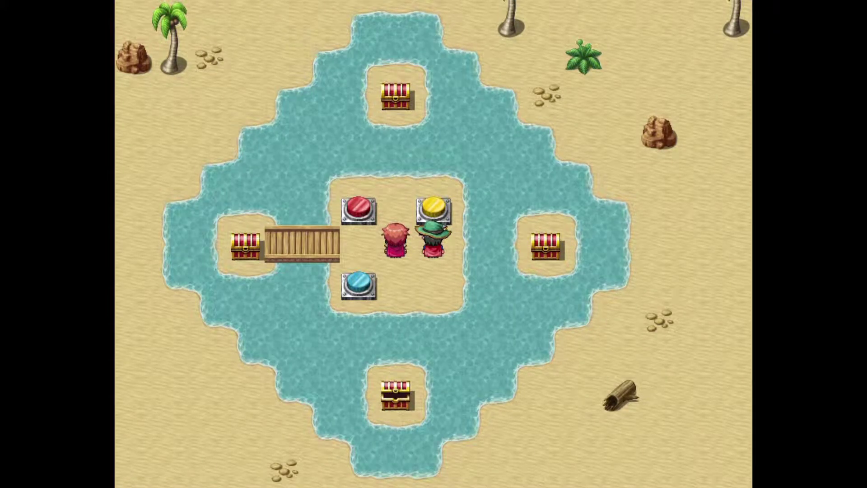
Cross the west bridge, open the west chest for 0$, and return to the buttons
key(Left)
key(Left)
key(Left)
key(Left)
key(Return)
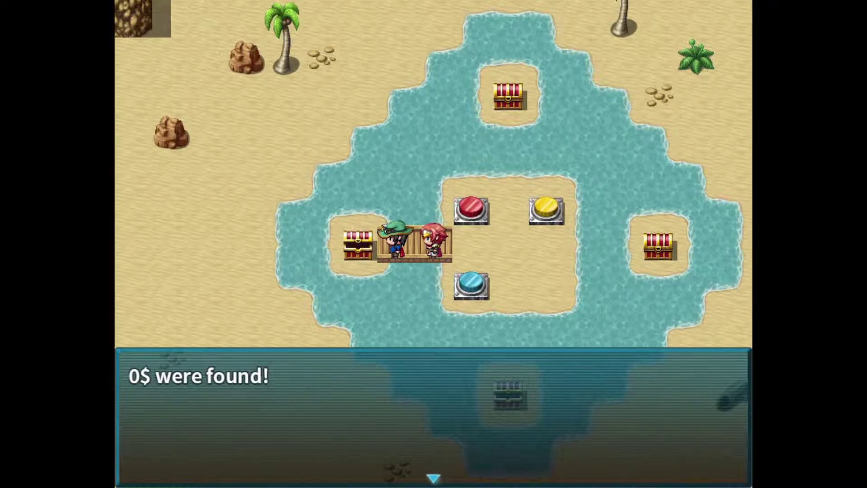
key(Return)
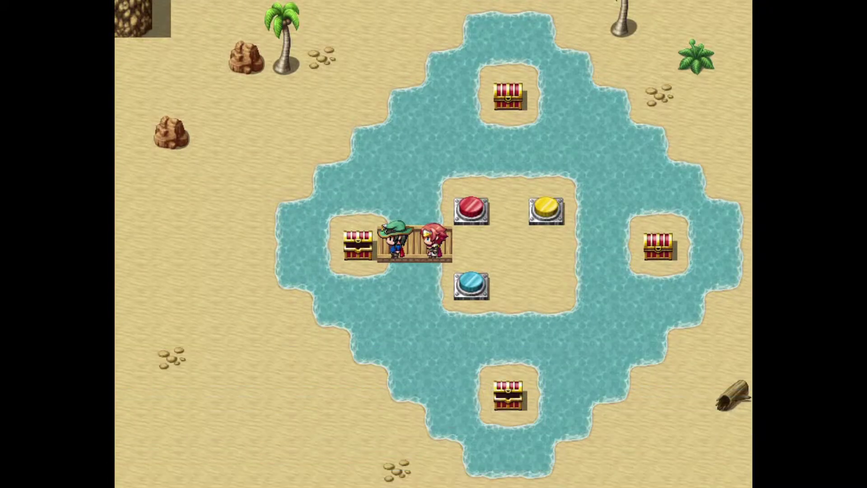
key(Right)
key(Right)
key(Right)
key(Down)
Use the blue button to raise the north bridge, then open the north chest
key(Return)
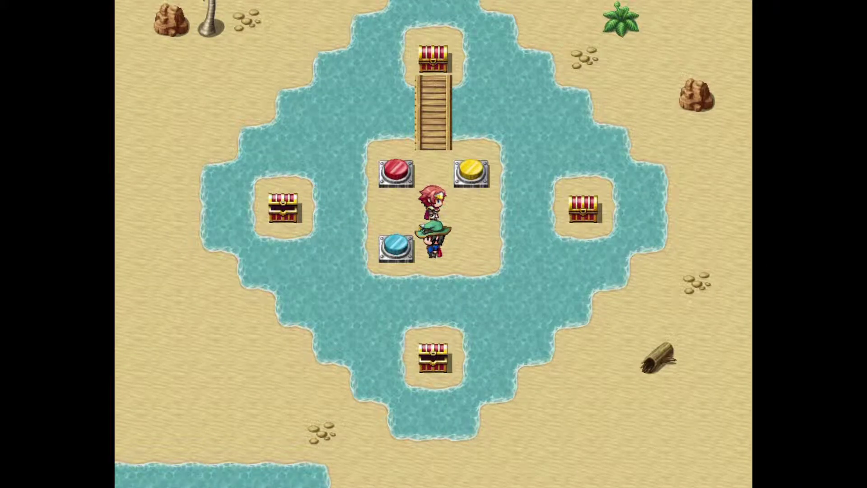
key(Up)
key(Up)
key(Up)
key(Up)
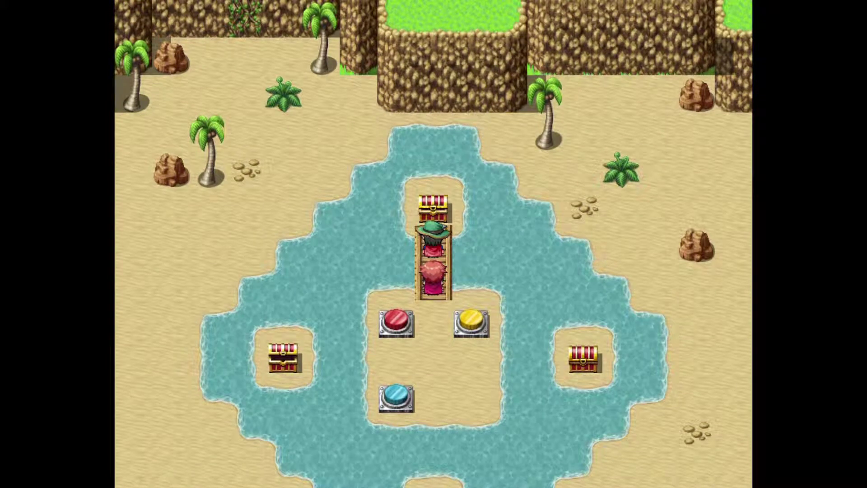
key(Return)
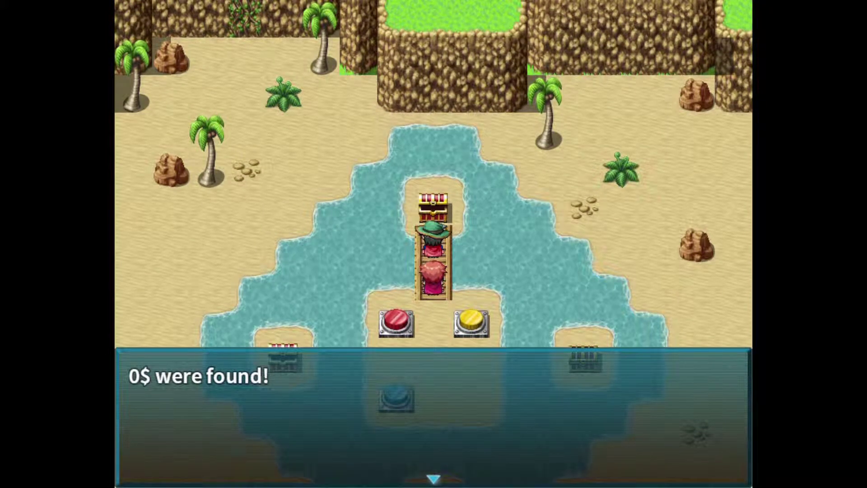
key(Return)
Use the blue button again to bridge east and open the east chest, finding 0$
key(Down)
key(Down)
key(Down)
key(Down)
key(Left)
key(Return)
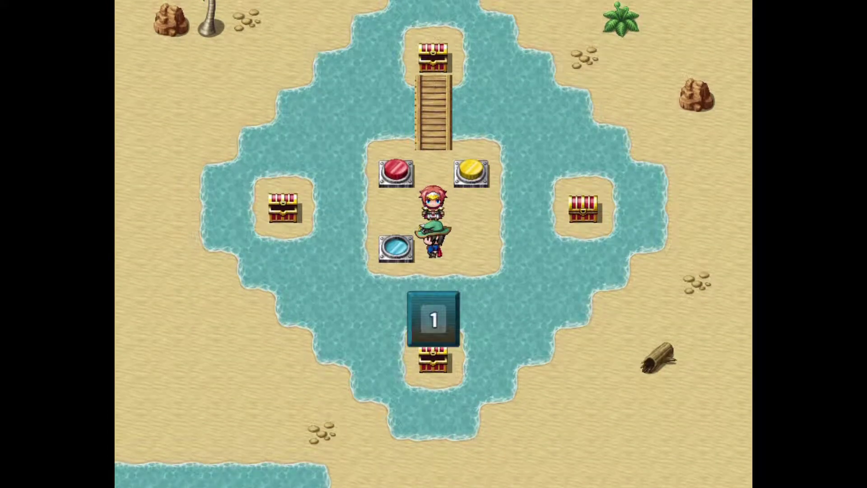
key(Up)
key(Right)
key(Right)
key(Right)
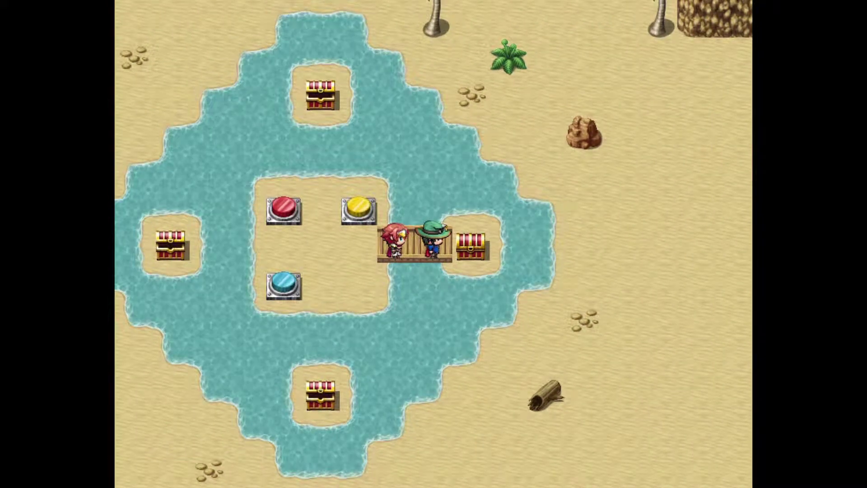
key(Return)
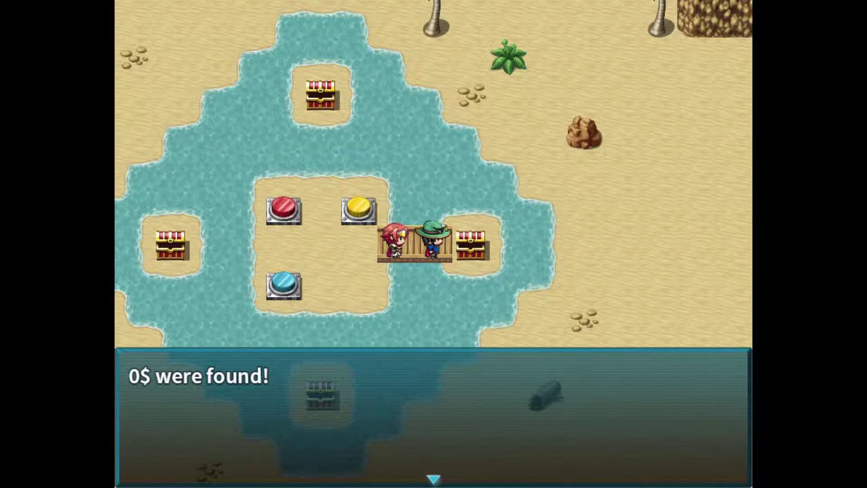
key(Return)
Walk the party back around the button island by the east bridge
key(Left)
key(Left)
key(Left)
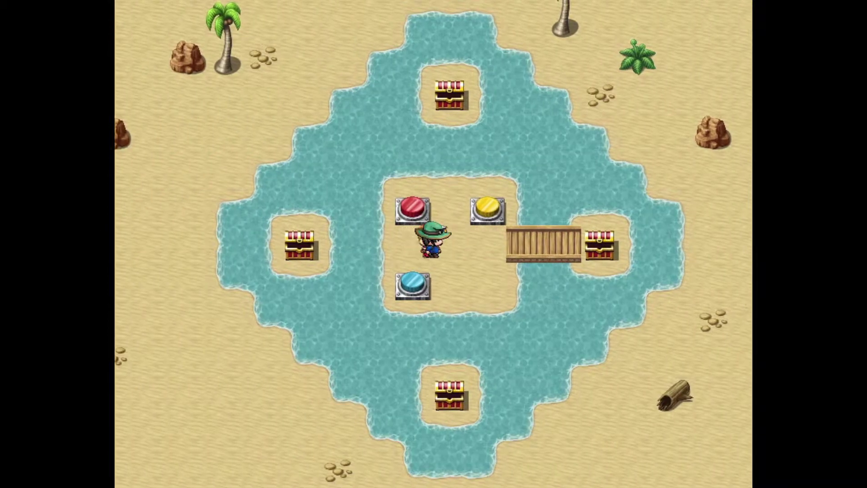
key(Down)
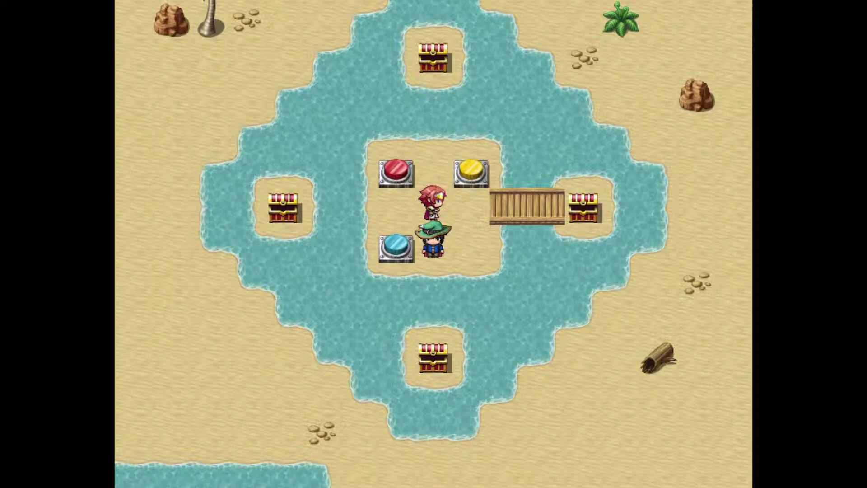
key(Up)
key(Up)
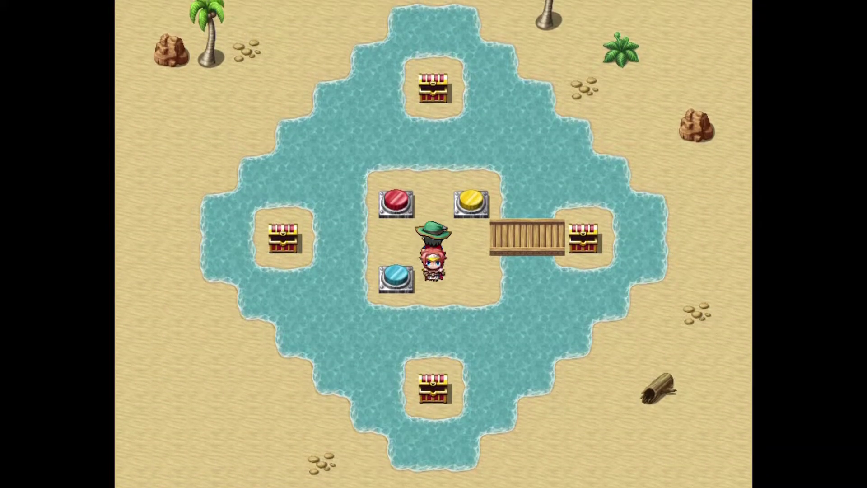
key(Down)
key(Left)
key(Right)
key(Right)
key(Right)
key(Right)
key(Left)
key(Left)
key(Left)
key(Left)
key(Right)
key(Right)
key(Left)
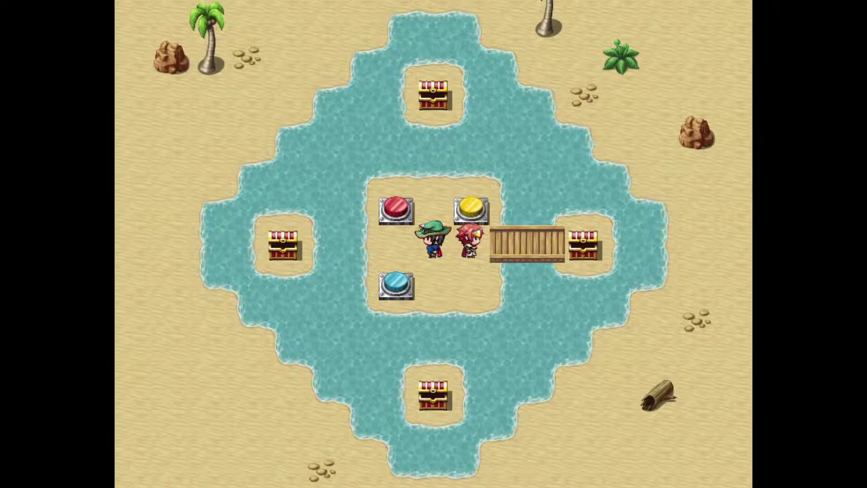